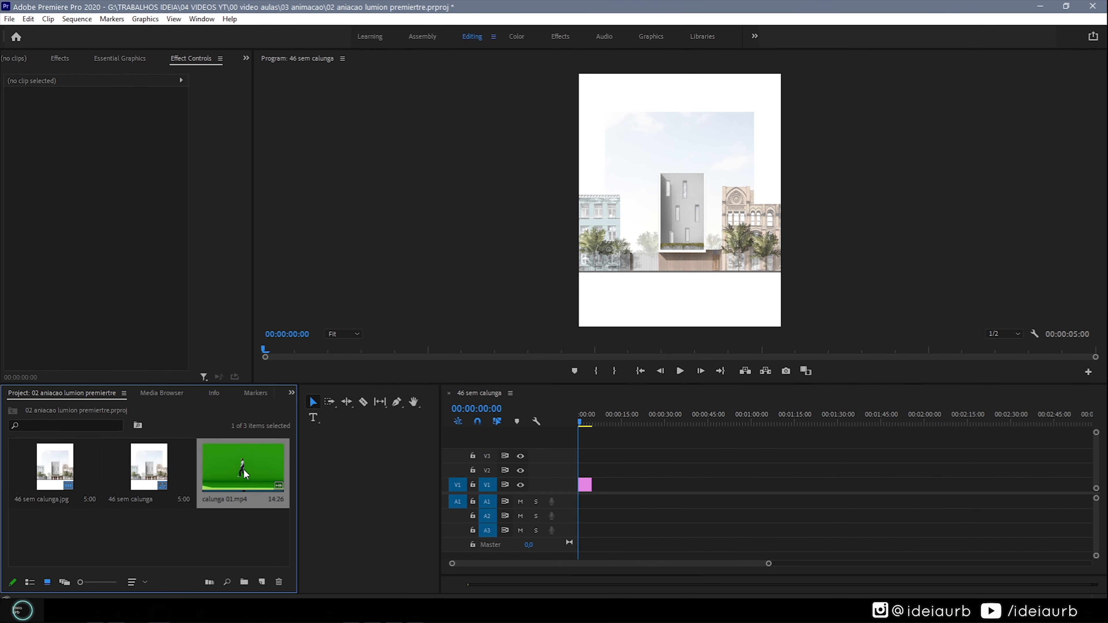
# Add calunga 01.mp4 to video track V2, then unlink and delete its audio
pyautogui.moveTo(244, 463); pyautogui.dragTo(596, 478)
pyautogui.click(620, 517)
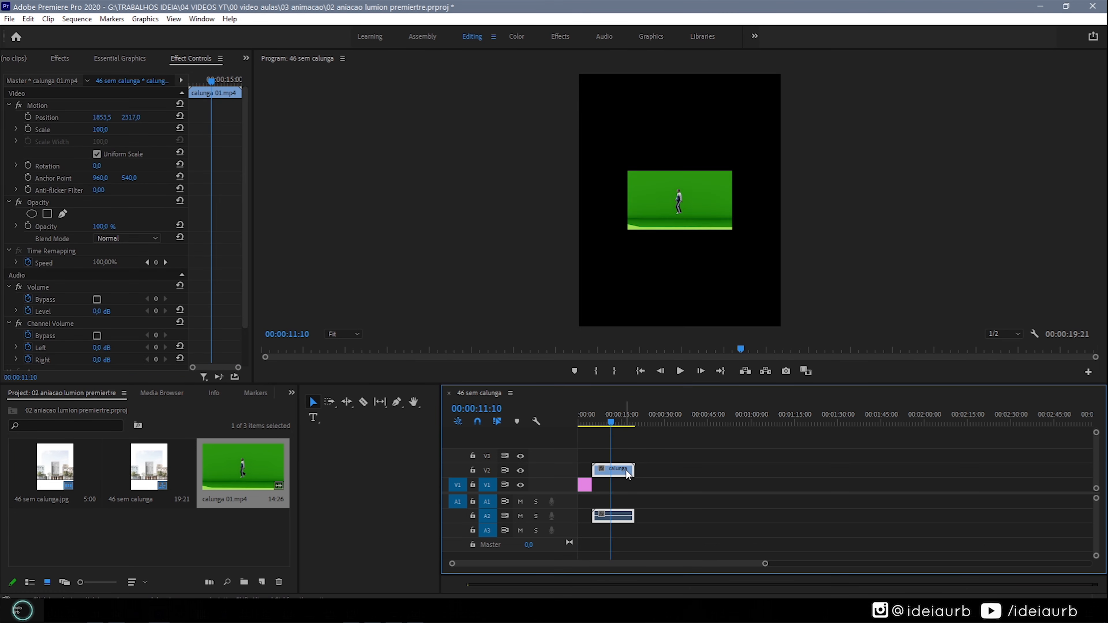
pyautogui.rightClick(620, 517)
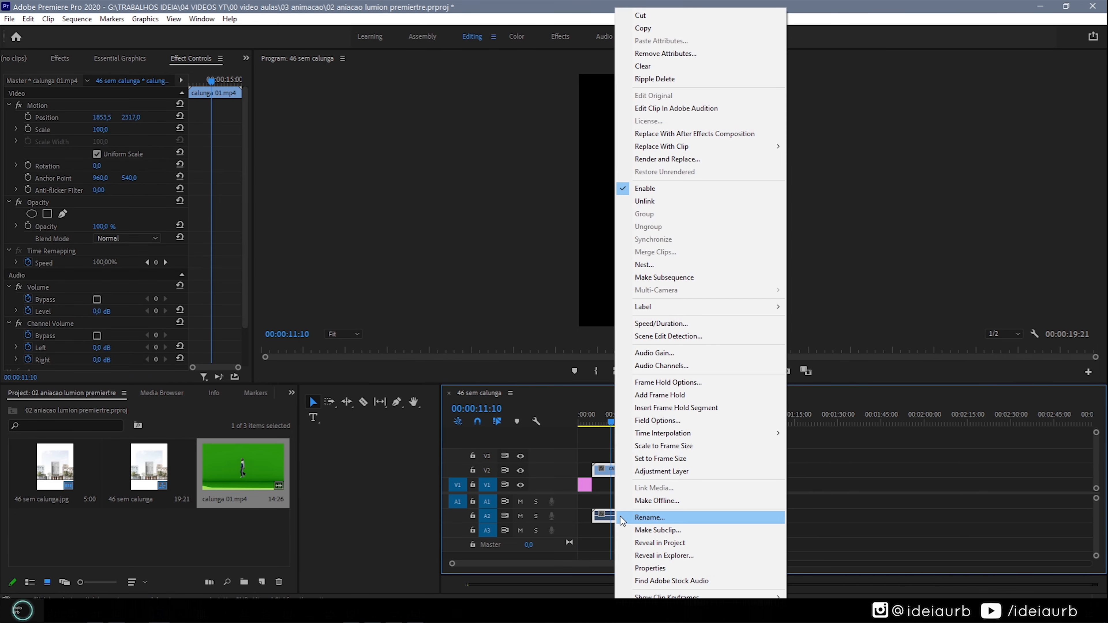
pyautogui.click(652, 202)
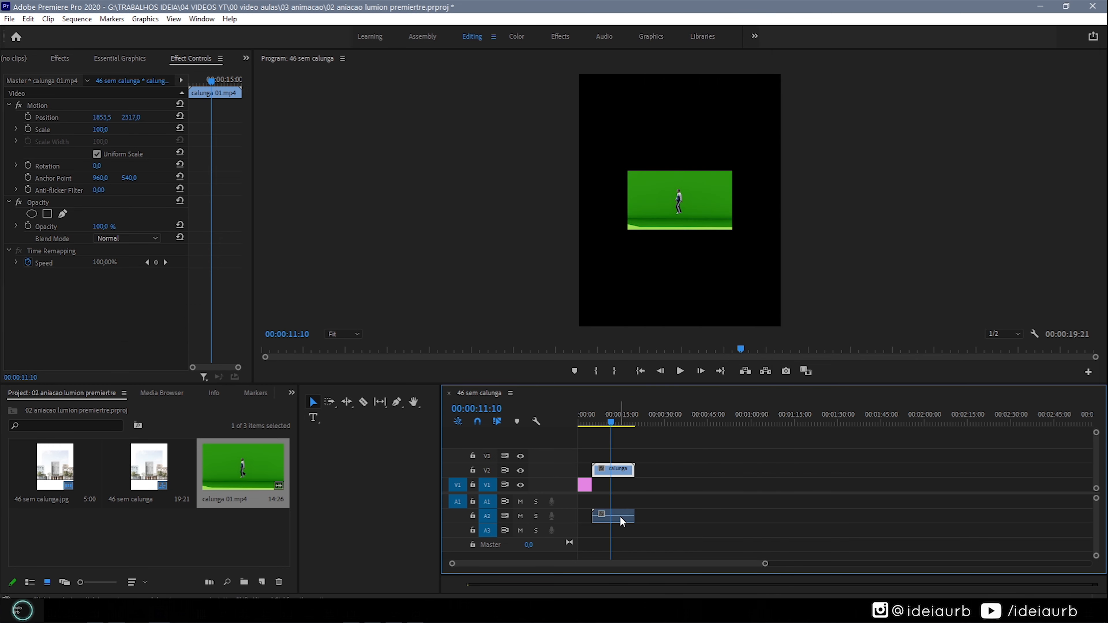
pyautogui.click(623, 516)
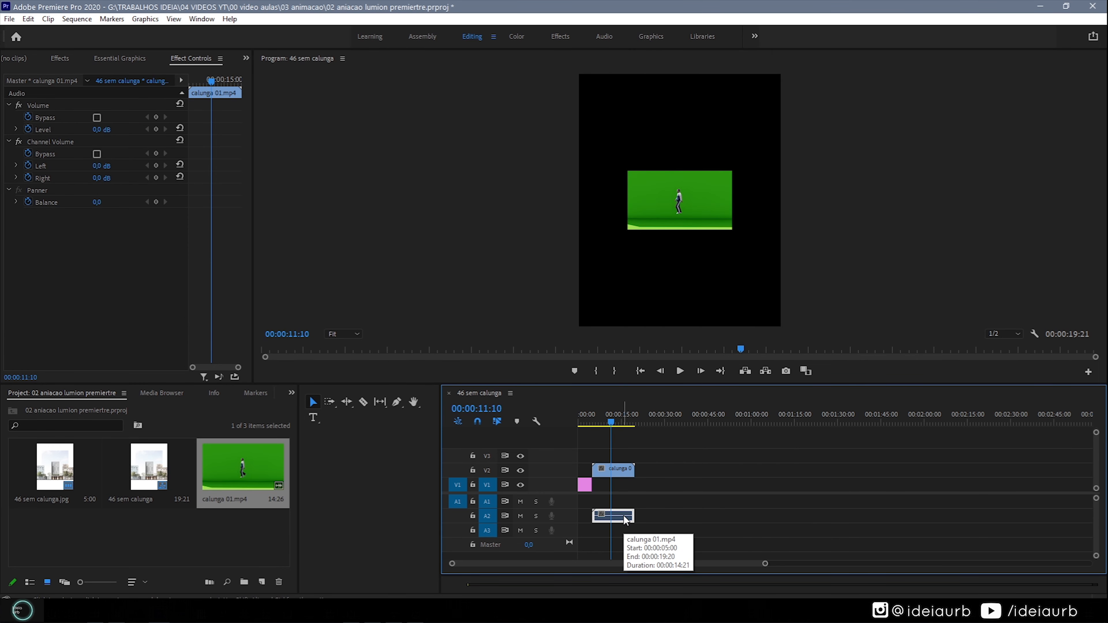
pyautogui.press('Delete')
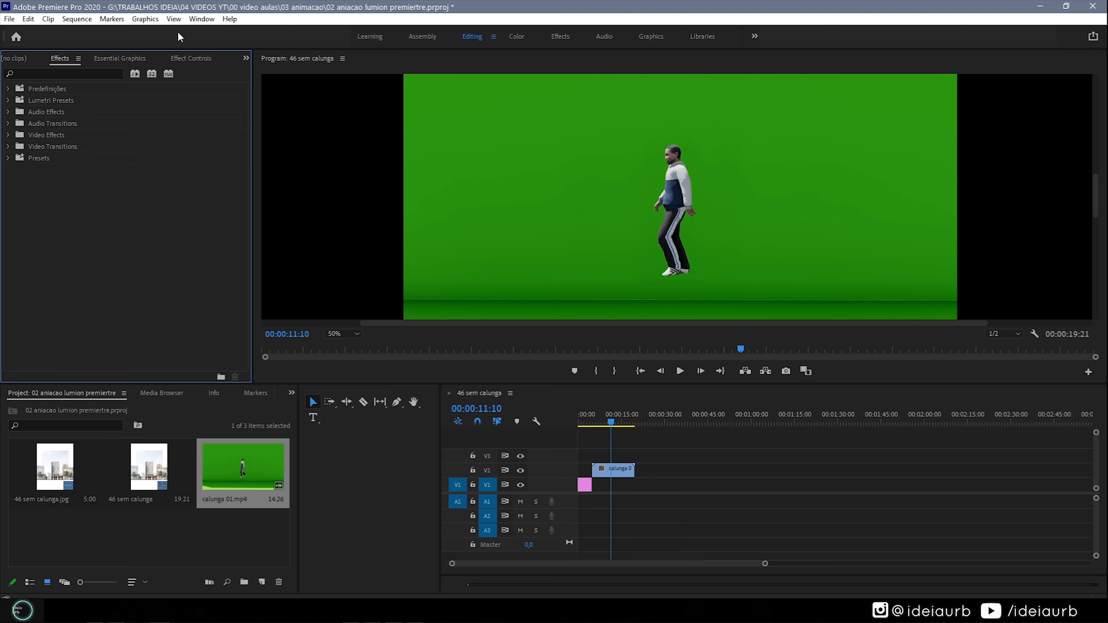
# Search the effects for "key" and apply Ultra Key to the calunga 01.mp4 clip
pyautogui.click(202, 19)
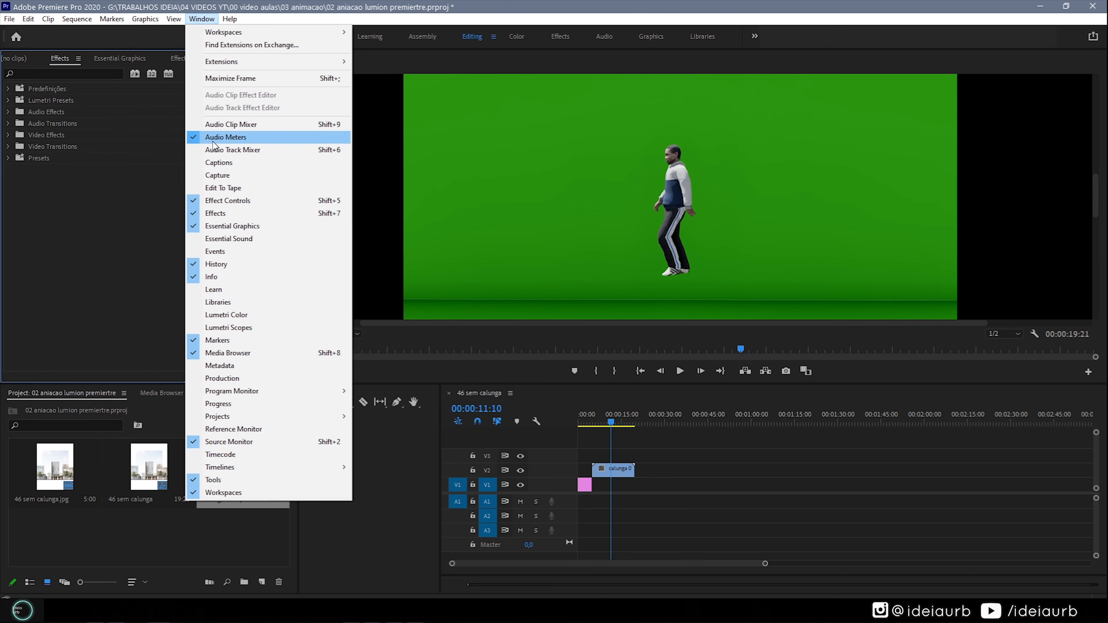
pyautogui.click(224, 214)
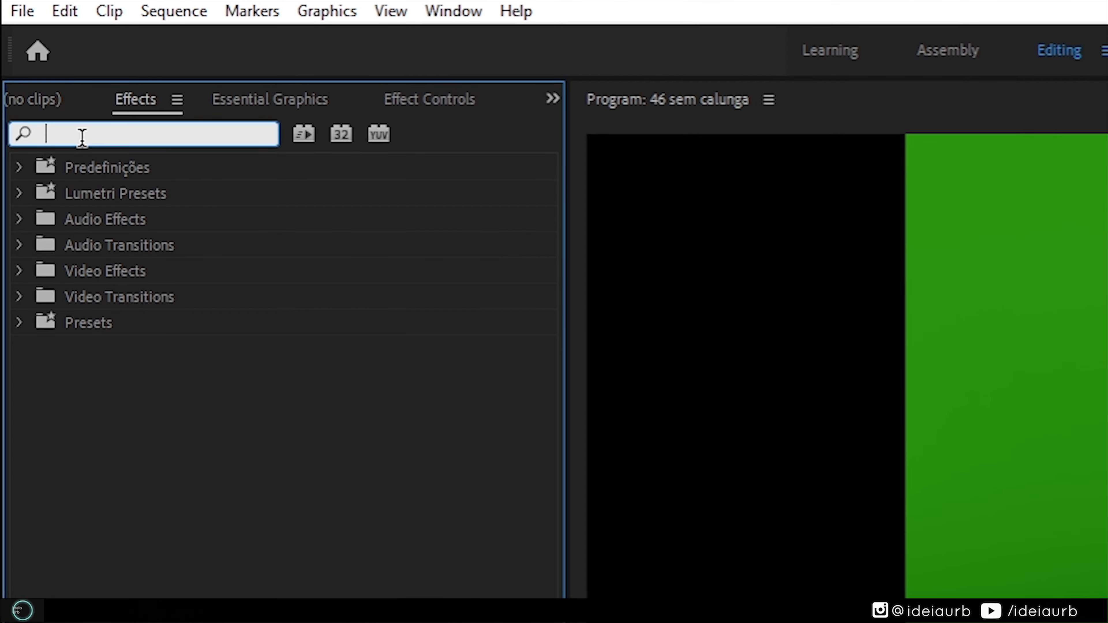
pyautogui.write('key')
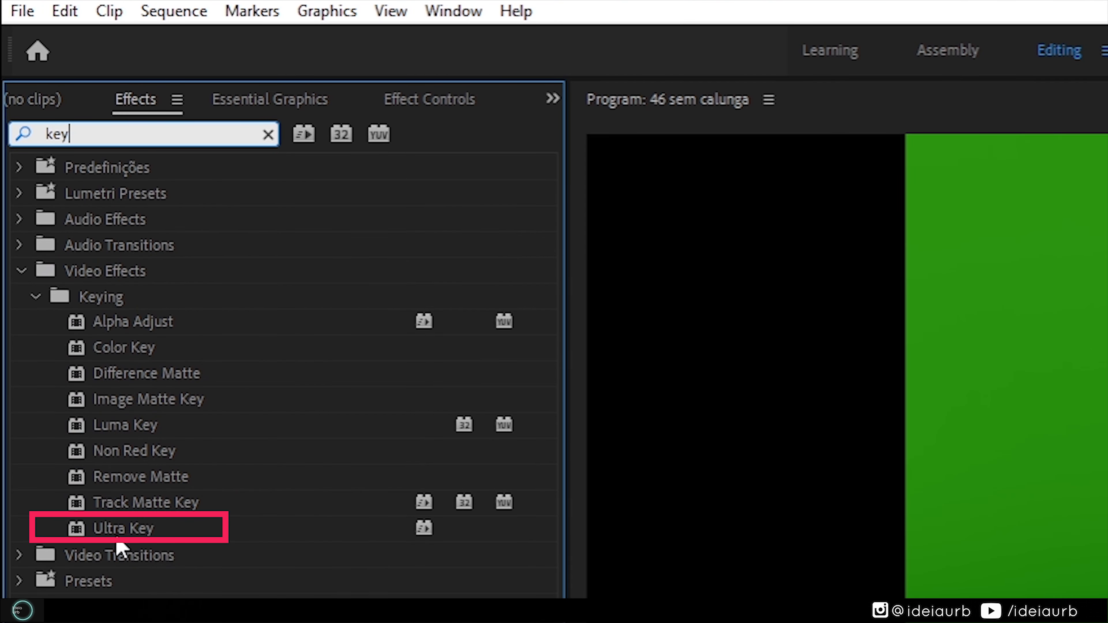
pyautogui.moveTo(117, 529); pyautogui.dragTo(614, 470)
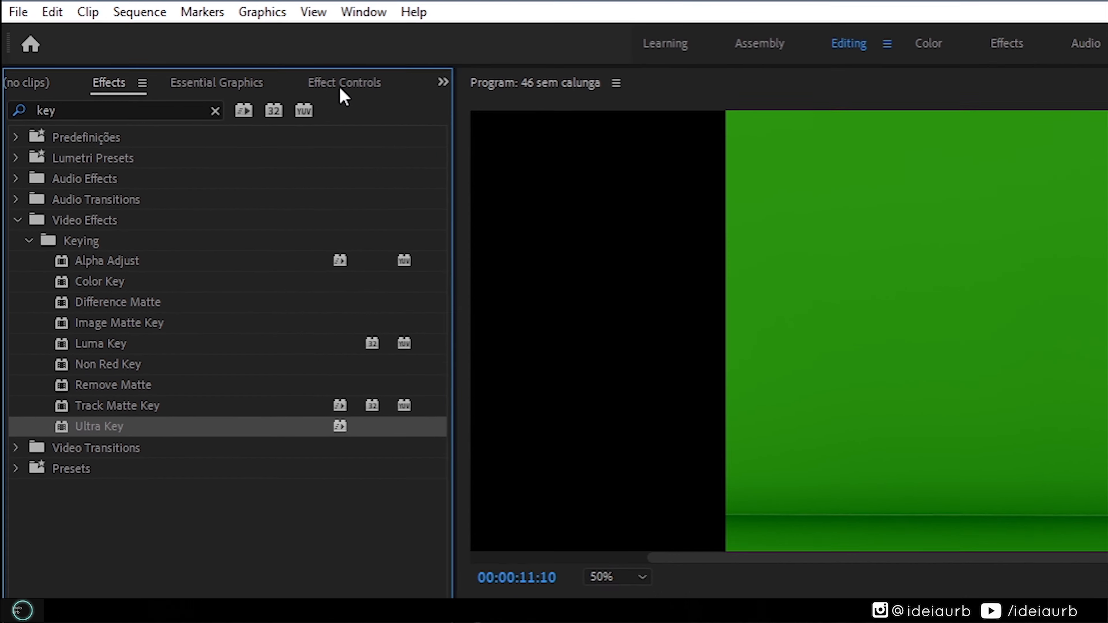
# Set the clip's Ultra Key setting to Aggressive and sample the green background as the key color
pyautogui.click(191, 63)
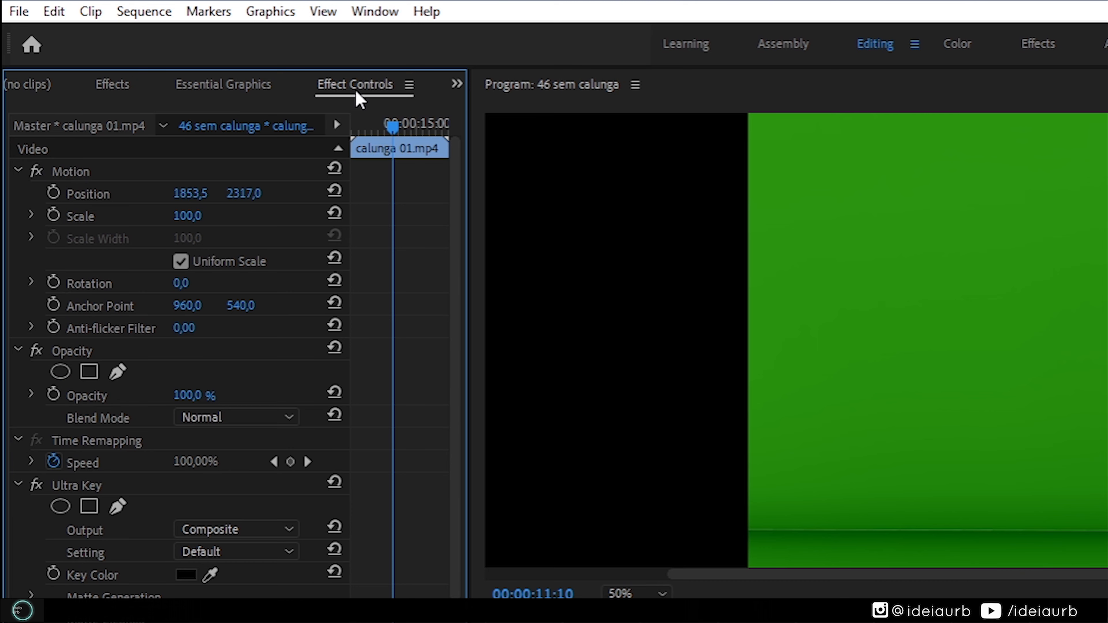
pyautogui.click(375, 11)
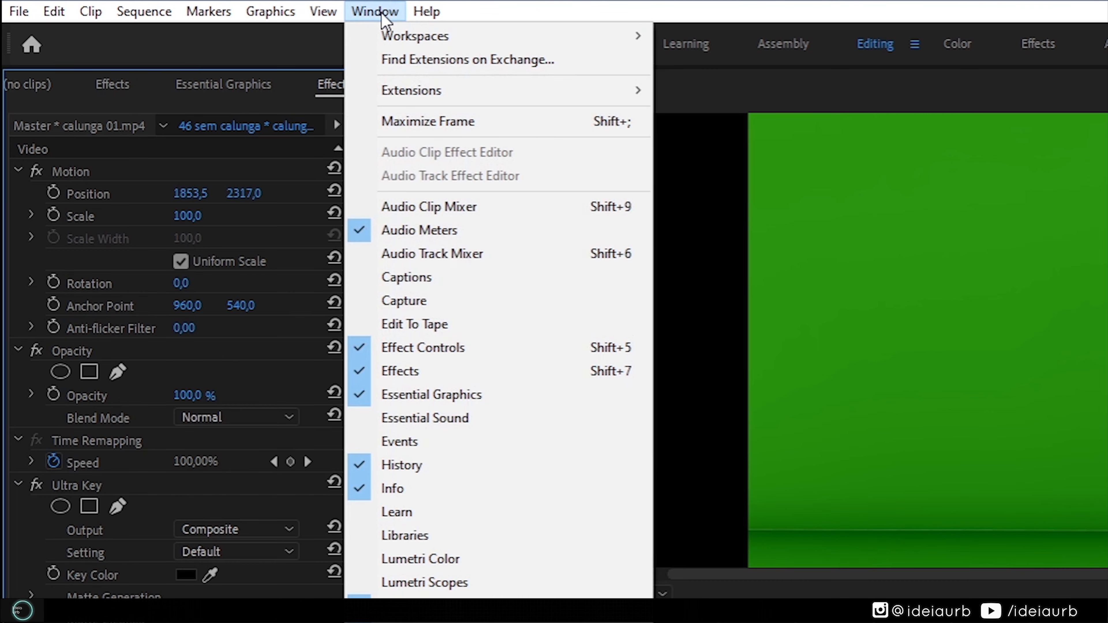
pyautogui.click(459, 348)
pyautogui.scroll(-2, 440, 450)
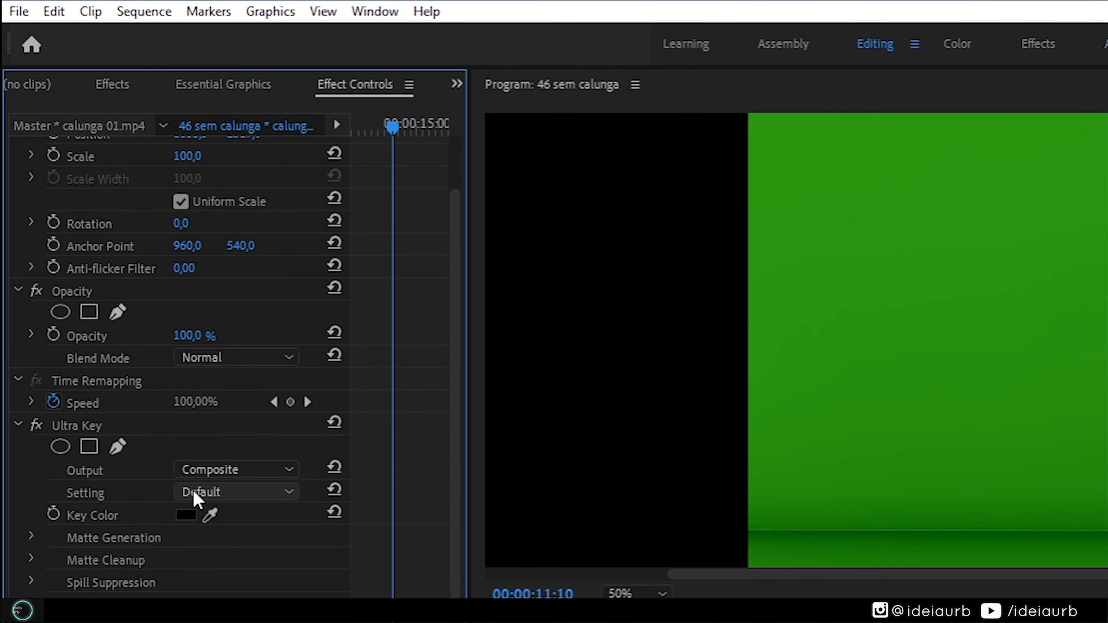
pyautogui.click(289, 494)
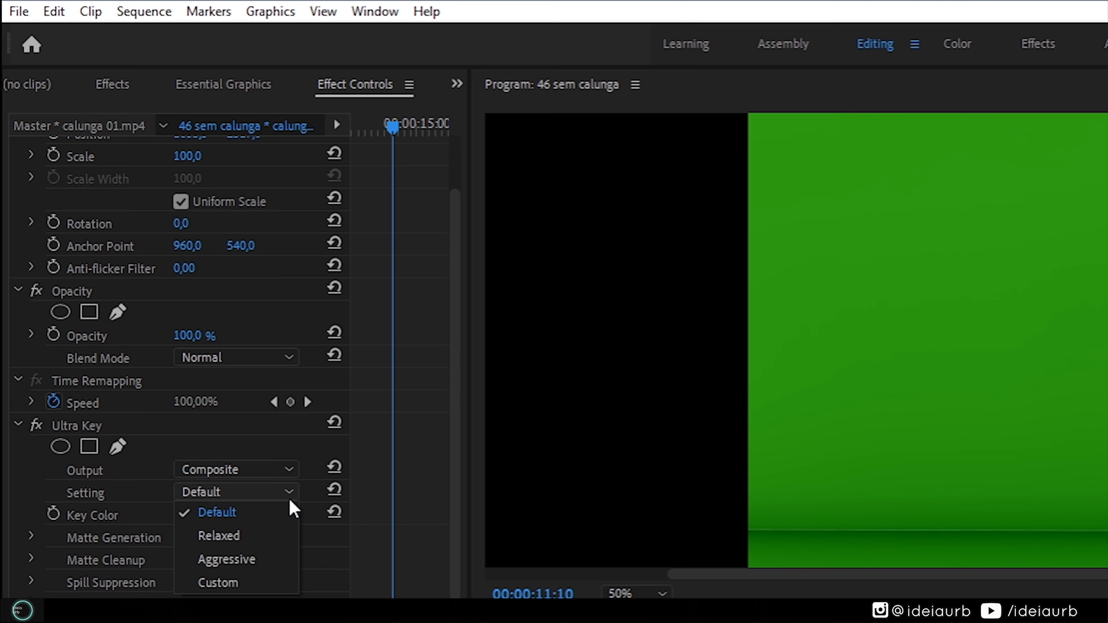
pyautogui.click(244, 559)
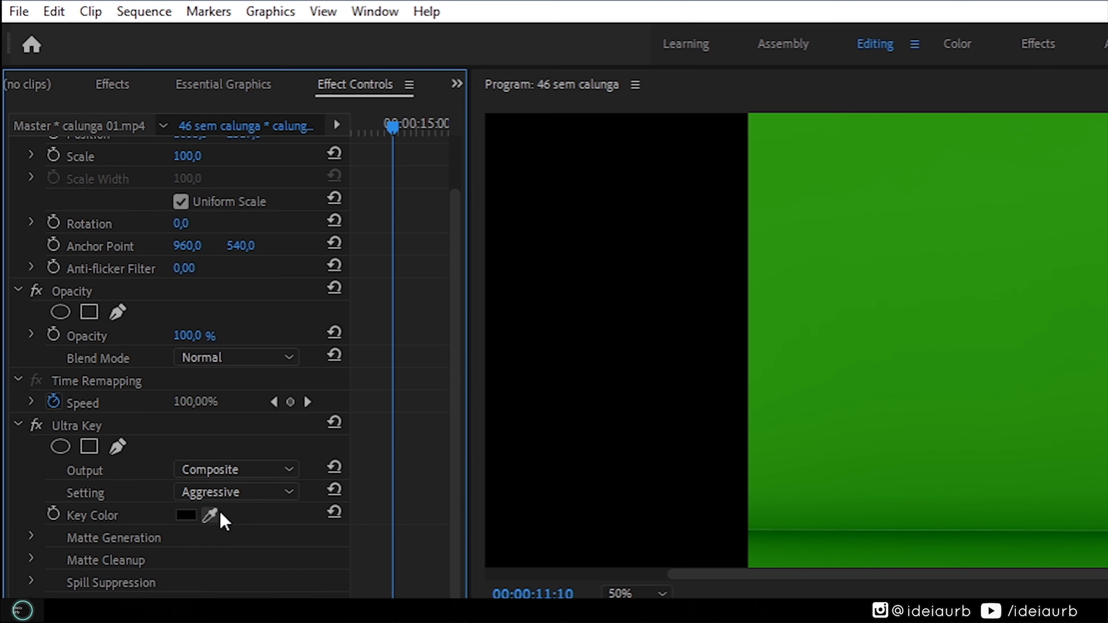
pyautogui.click(210, 515)
pyautogui.click(591, 185)
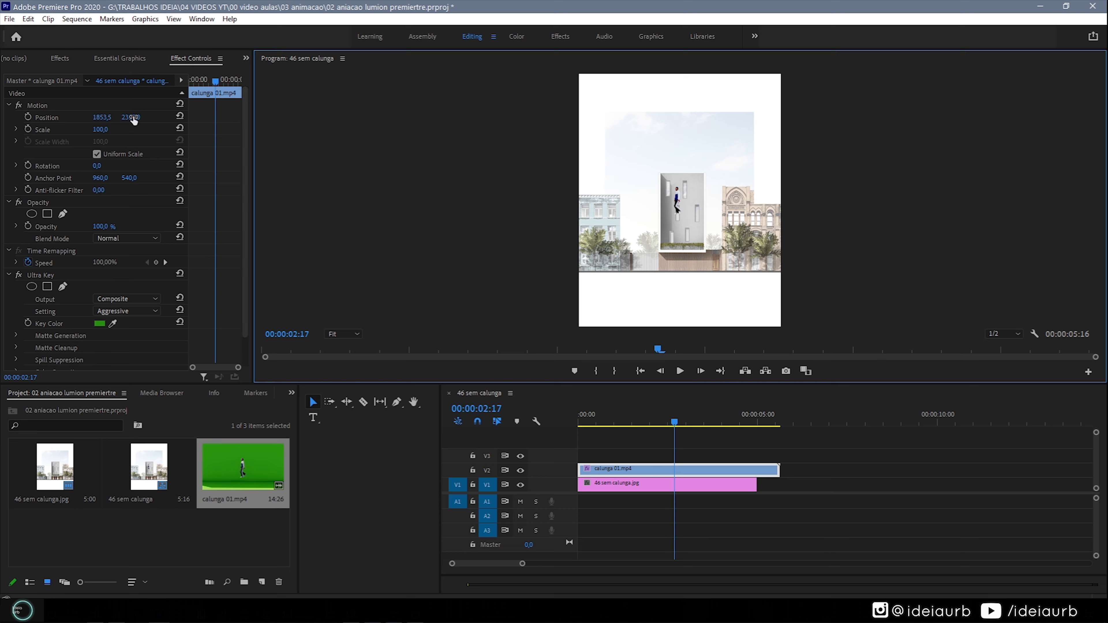
# Scale the figure clip to 84 and move it down to street level by the entrance, at about 2459, 3401
pyautogui.moveTo(101, 117); pyautogui.dragTo(460, 461)
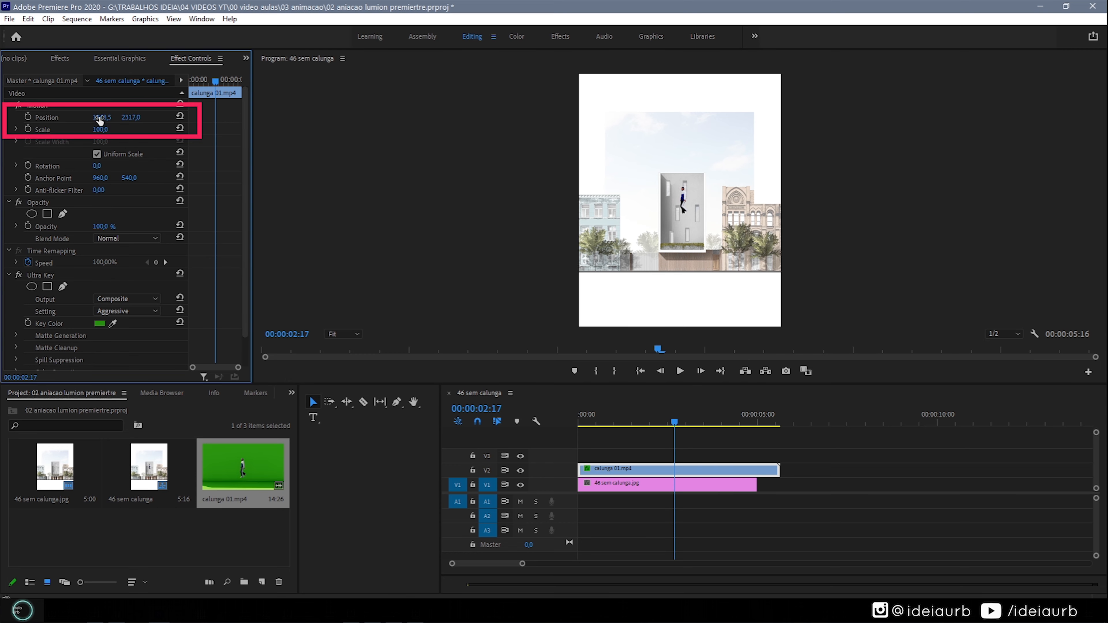
pyautogui.moveTo(100, 118)
pyautogui.mouseDown()
pyautogui.moveTo(196, 118)
pyautogui.moveTo(95, 129)
pyautogui.mouseUp()
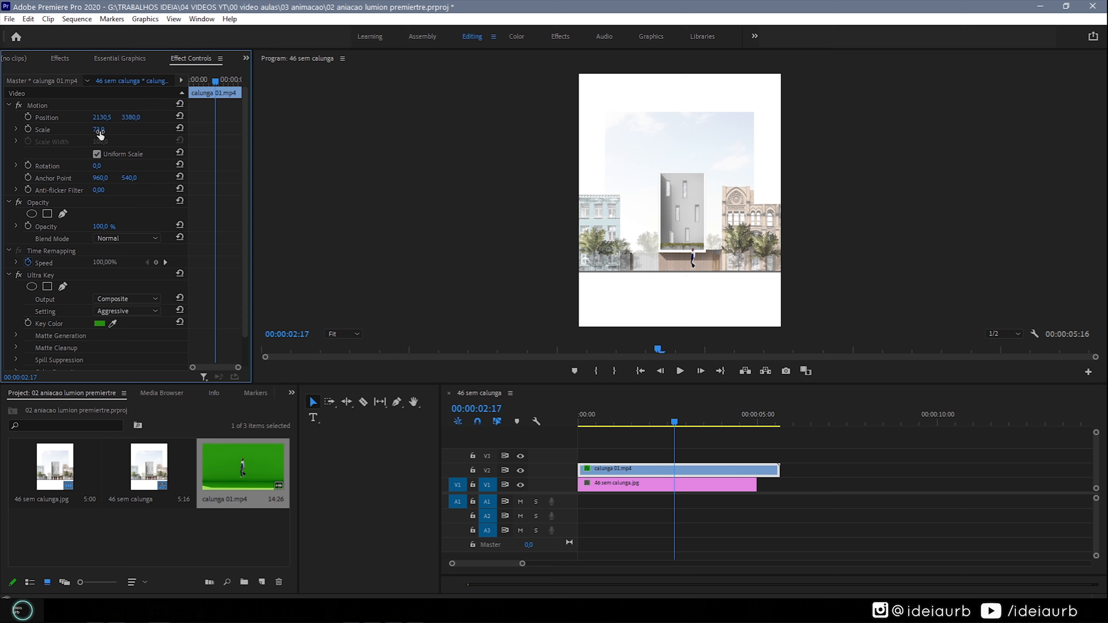
pyautogui.moveTo(101, 130); pyautogui.dragTo(103, 130)
pyautogui.moveTo(692, 259); pyautogui.dragTo(708, 260)
pyautogui.click(761, 237)
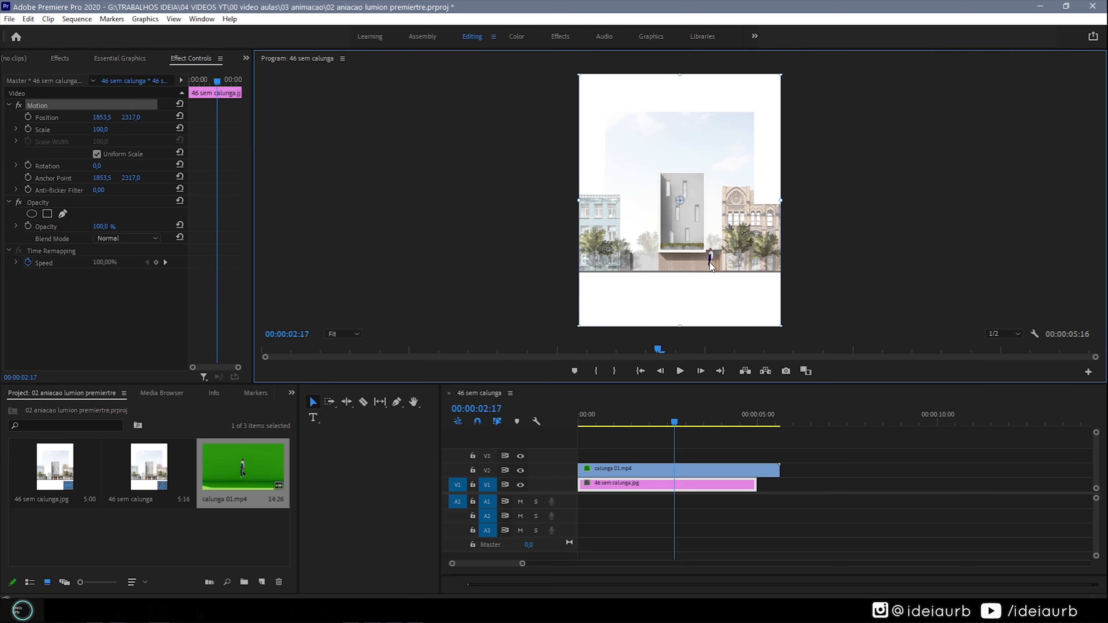
pyautogui.click(828, 307)
pyautogui.click(732, 473)
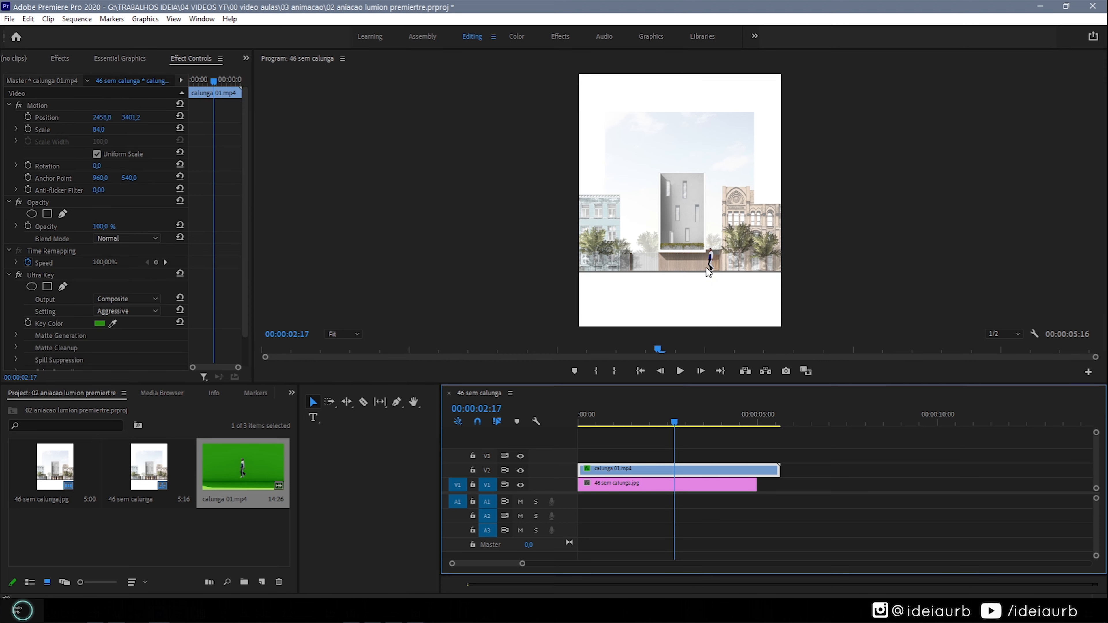
# Shrink the figure clip to a scale of about 47.2 and stand it on the pavement beside the door, at about 2392, 3490
pyautogui.click(712, 281)
pyautogui.moveTo(758, 235); pyautogui.dragTo(739, 246)
pyautogui.click(344, 334)
pyautogui.click(343, 385)
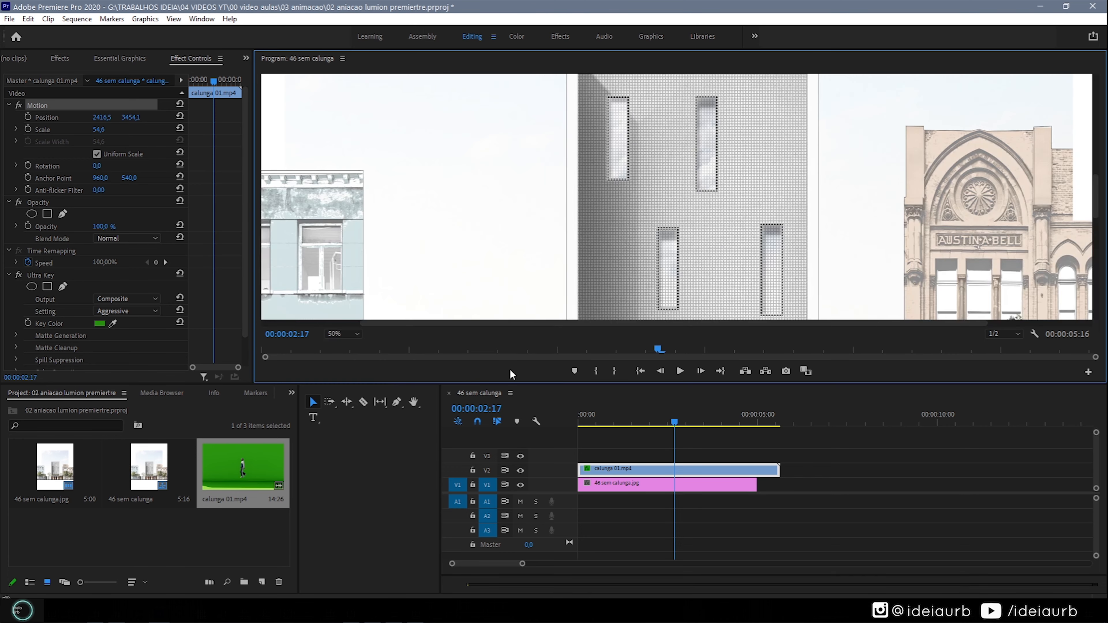
pyautogui.scroll(-5, 1035, 214)
pyautogui.moveTo(833, 180); pyautogui.dragTo(835, 181)
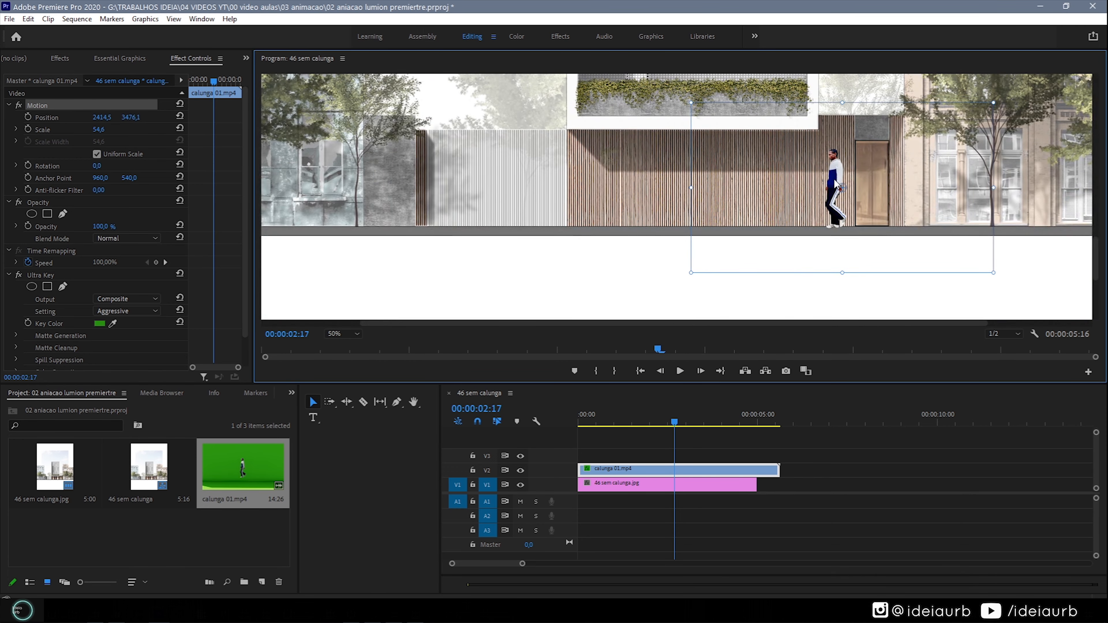
pyautogui.moveTo(996, 103); pyautogui.dragTo(973, 114)
pyautogui.moveTo(858, 188); pyautogui.dragTo(851, 188)
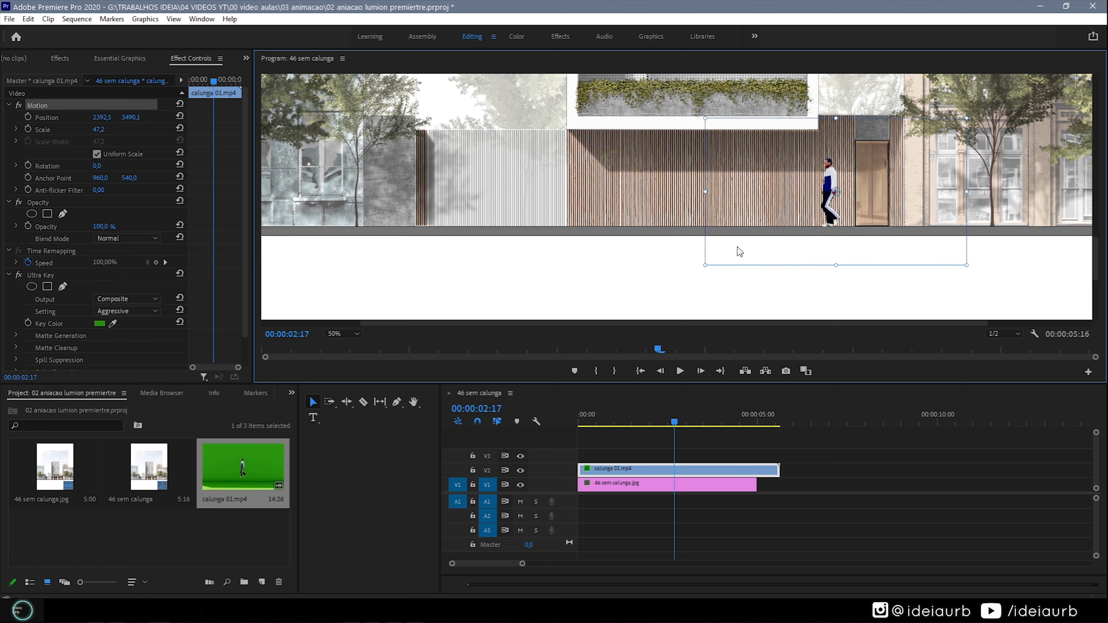
# Play the sequence from the start to review the figure's walk in front of the building
pyautogui.moveTo(674, 424); pyautogui.dragTo(545, 436)
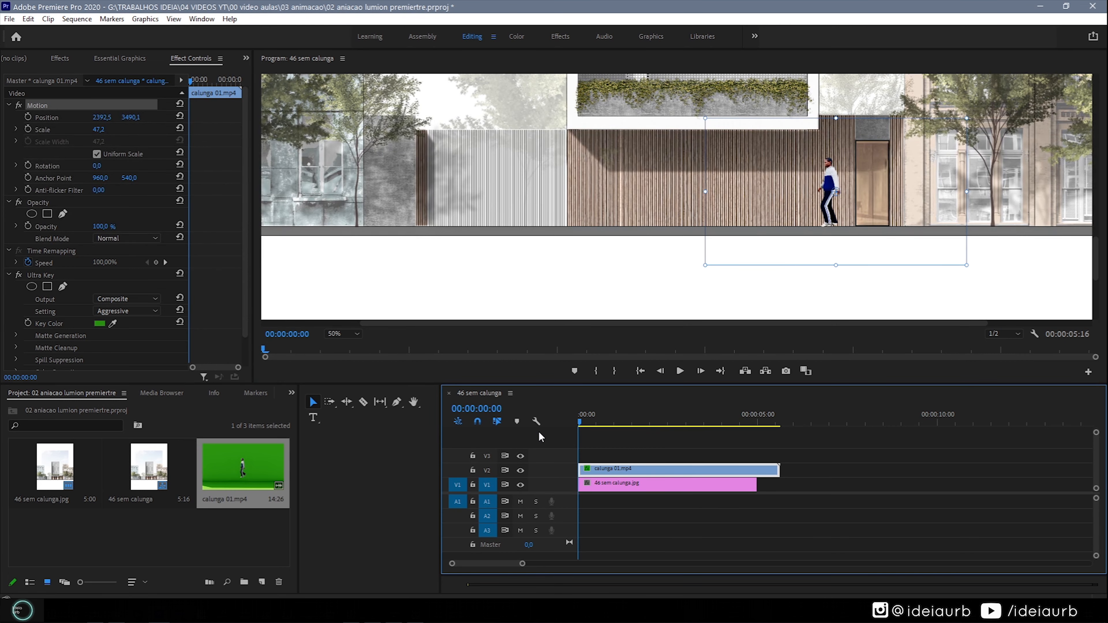
pyautogui.click(679, 371)
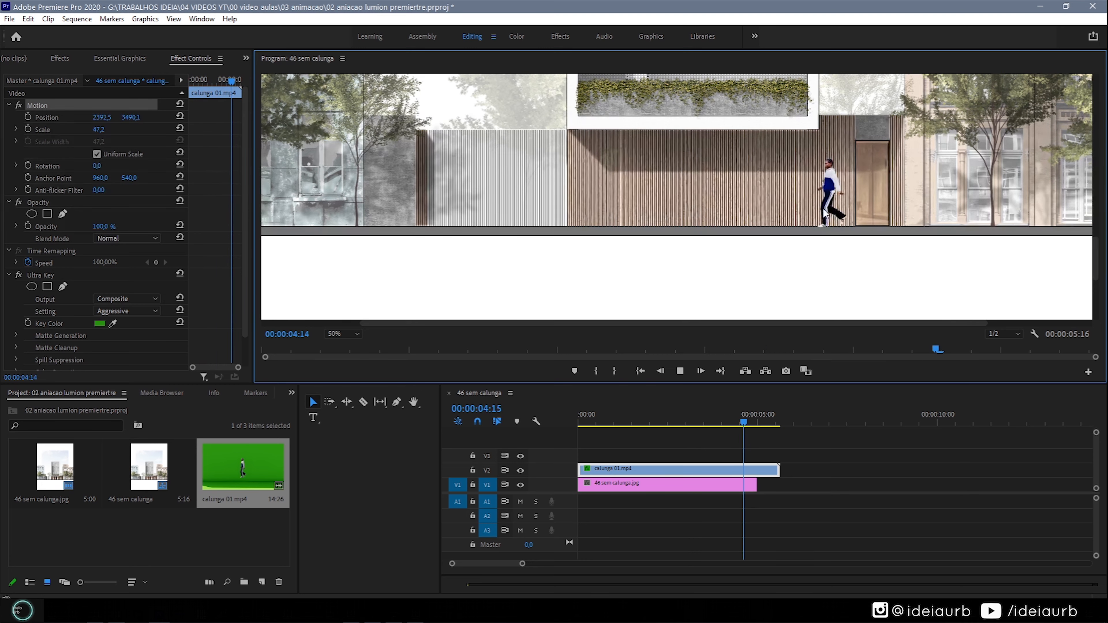
pyautogui.click(736, 244)
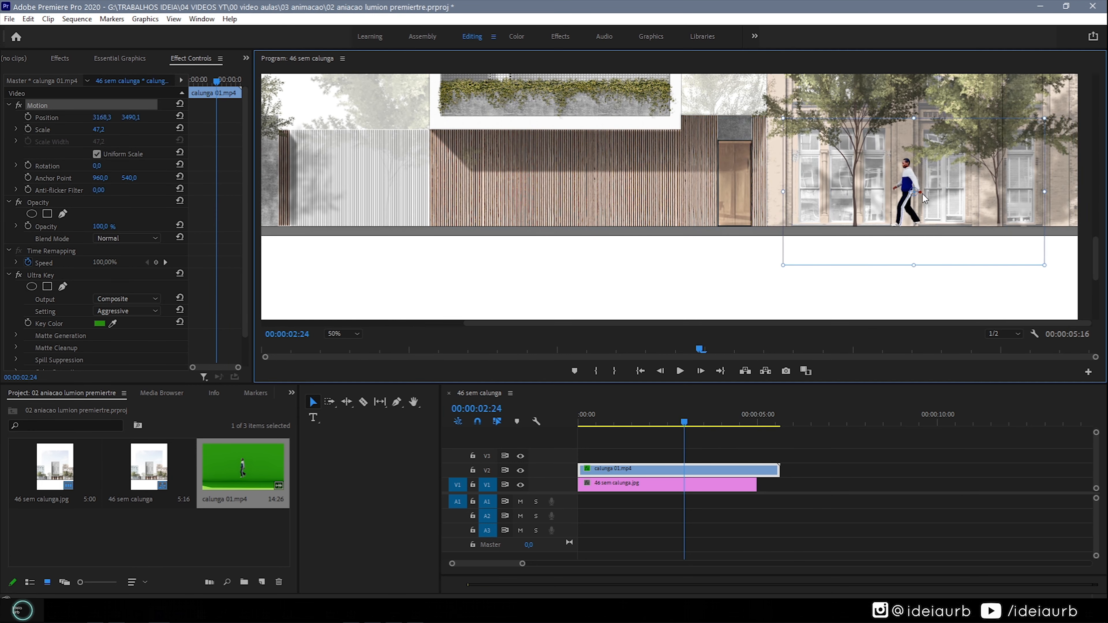
# Reposition the figure between the two trees beyond the door, at about 3100, 3490, and view the frame at 25%
pyautogui.moveTo(925, 197)
pyautogui.mouseDown()
pyautogui.moveTo(942, 199)
pyautogui.moveTo(913, 201)
pyautogui.moveTo(929, 203)
pyautogui.mouseUp()
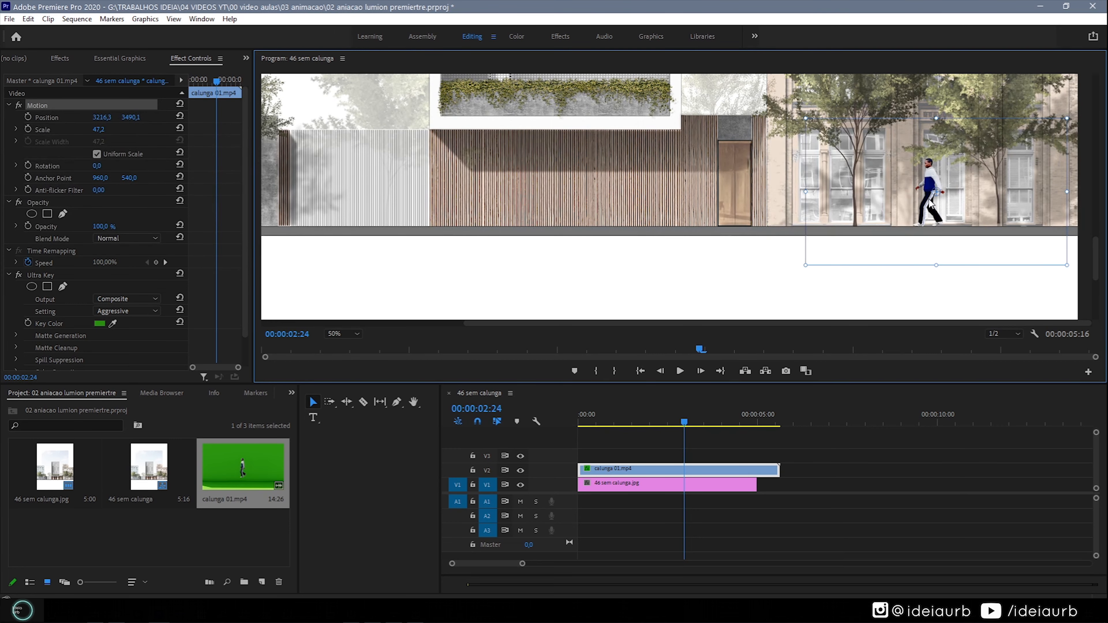
pyautogui.moveTo(929, 203); pyautogui.dragTo(903, 195)
pyautogui.click(344, 333)
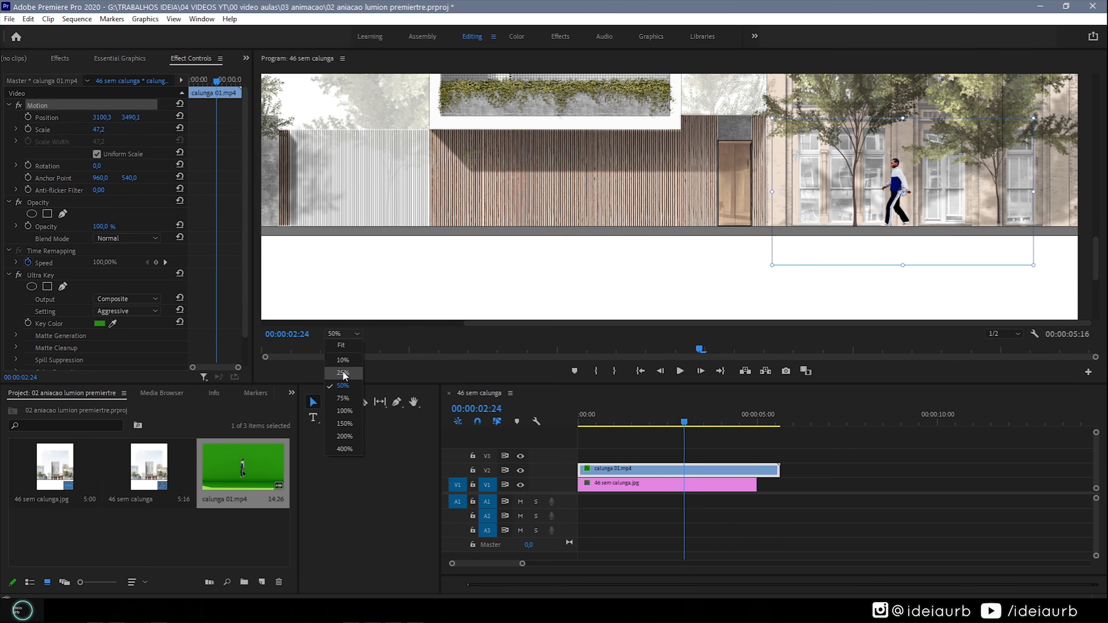
pyautogui.click(354, 374)
pyautogui.moveTo(1096, 217); pyautogui.dragTo(1092, 260)
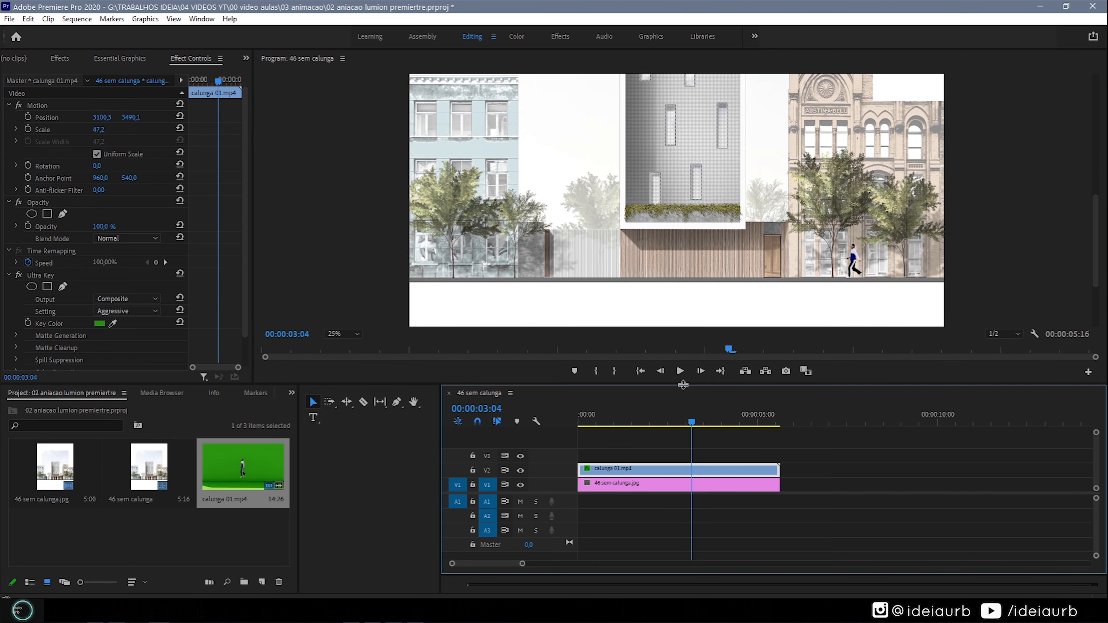
# Set the duration of the calunga 01.mp4 clip to 00:00:04:16 by changing its speed
pyautogui.rightClick(717, 470)
pyautogui.click(770, 379)
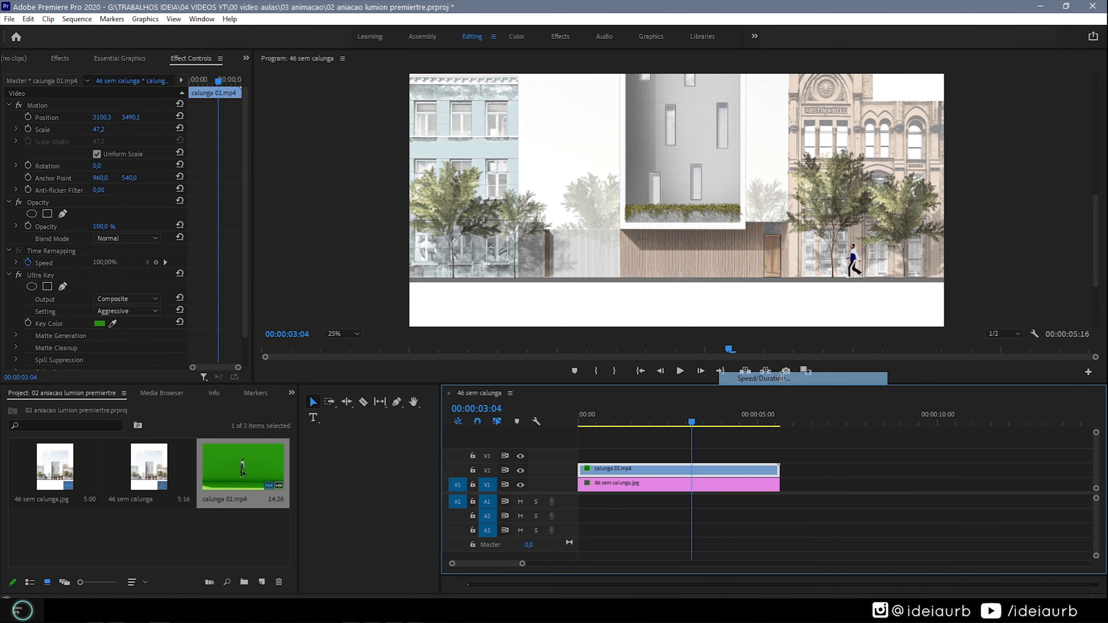
pyautogui.press('Tab')
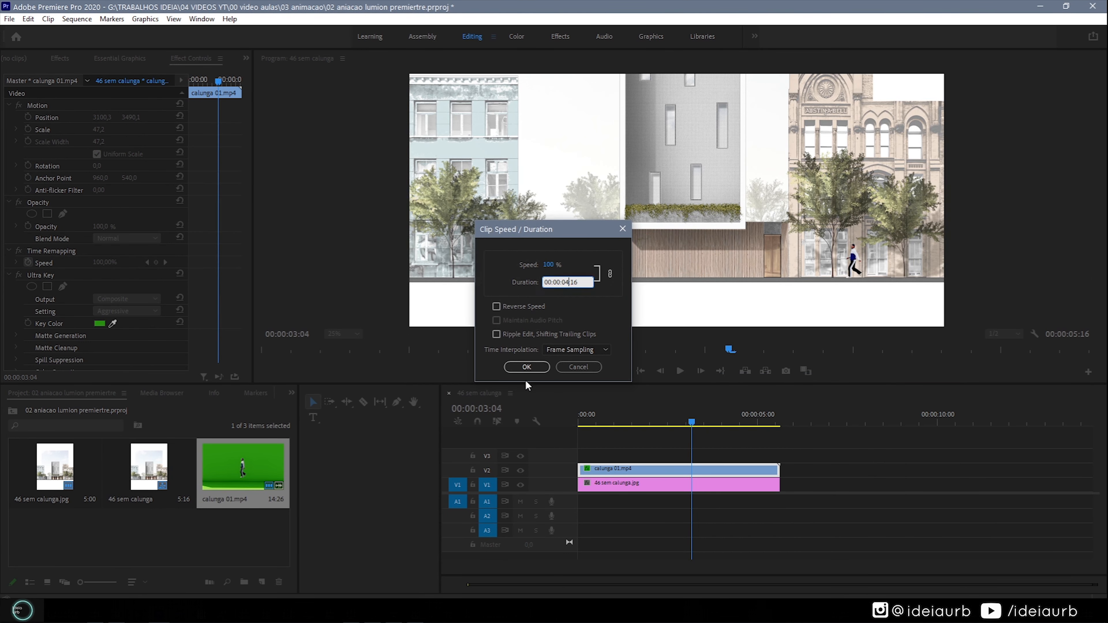
pyautogui.click(527, 366)
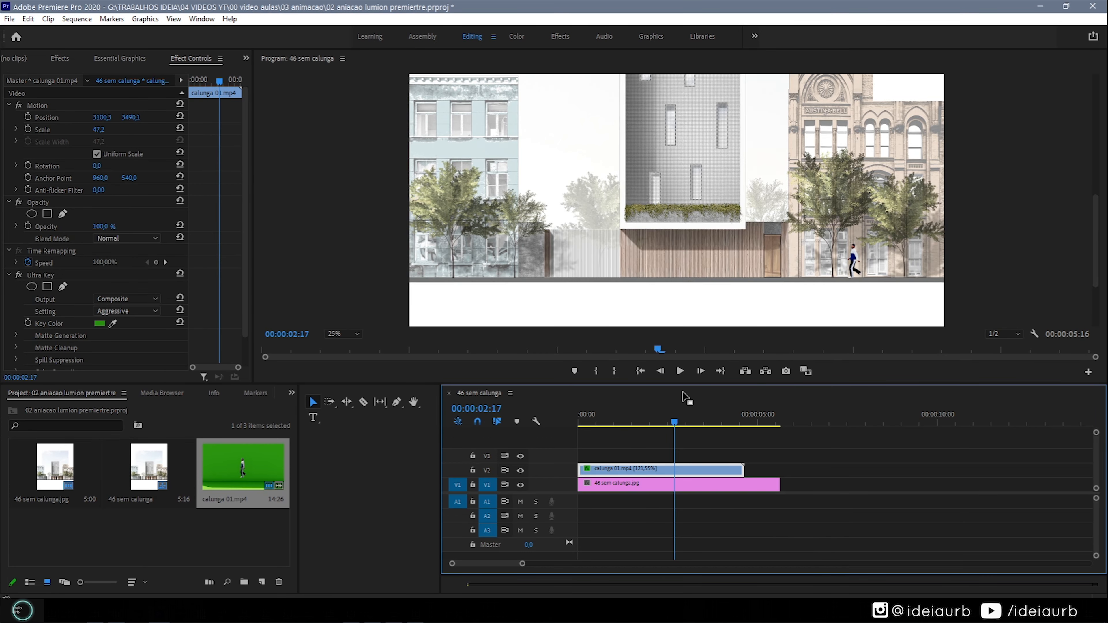
# Animate the figure's Position with a keyframe at the clip's start and another at 00:00:04:13 set to about 1862, 3483
pyautogui.moveTo(680, 423); pyautogui.dragTo(572, 431)
pyautogui.click(28, 117)
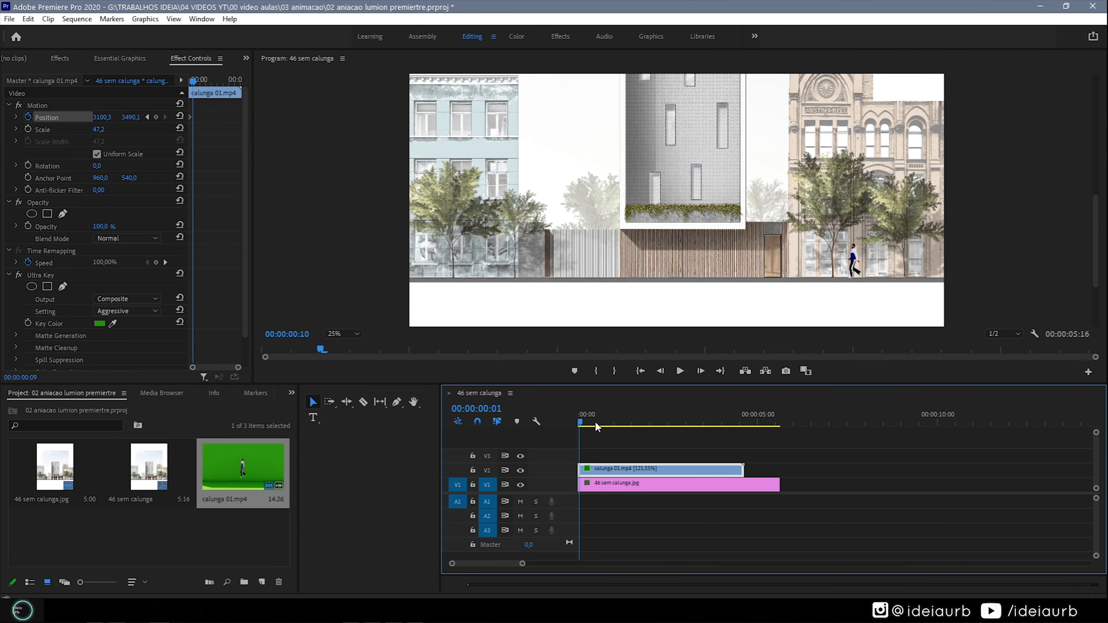
pyautogui.moveTo(578, 423); pyautogui.dragTo(740, 425)
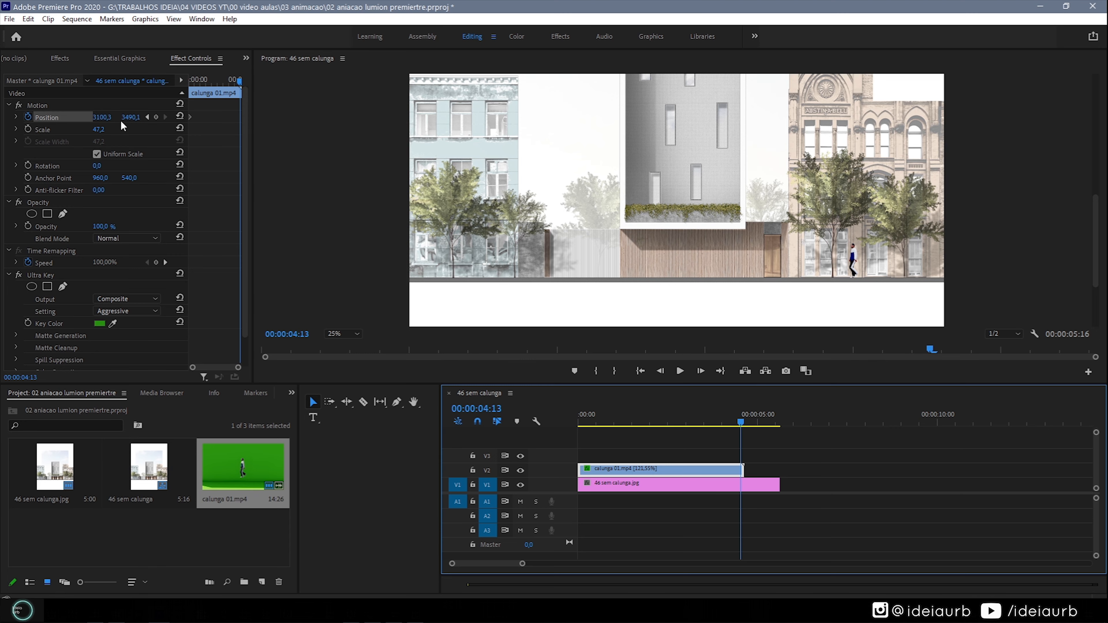
pyautogui.moveTo(131, 117); pyautogui.dragTo(127, 118)
pyautogui.moveTo(102, 117); pyautogui.dragTo(51, 117)
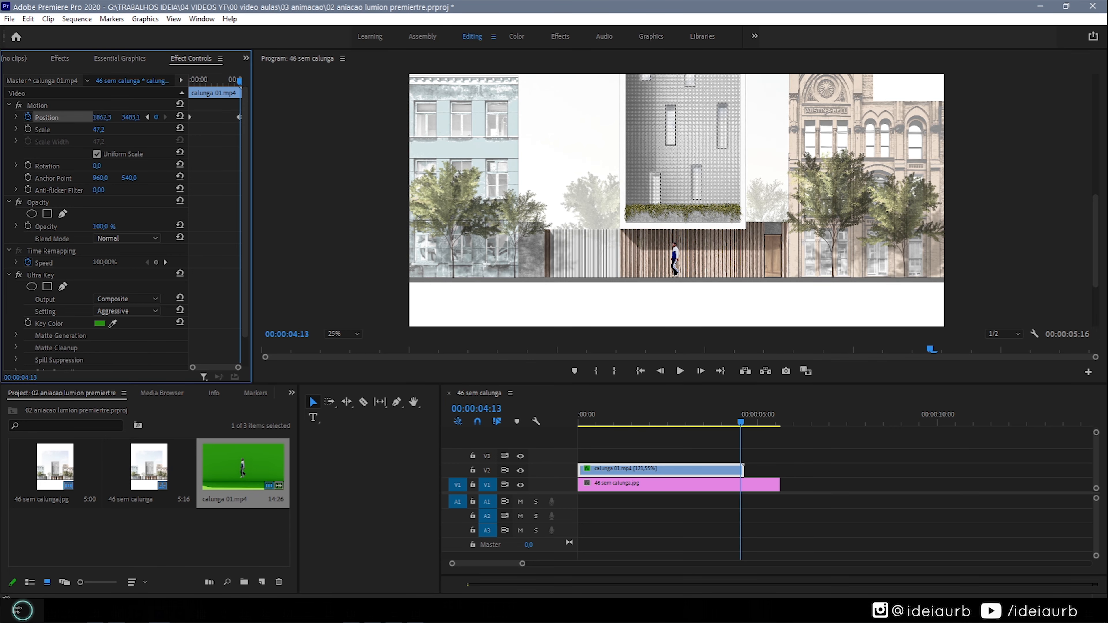
pyautogui.click(580, 421)
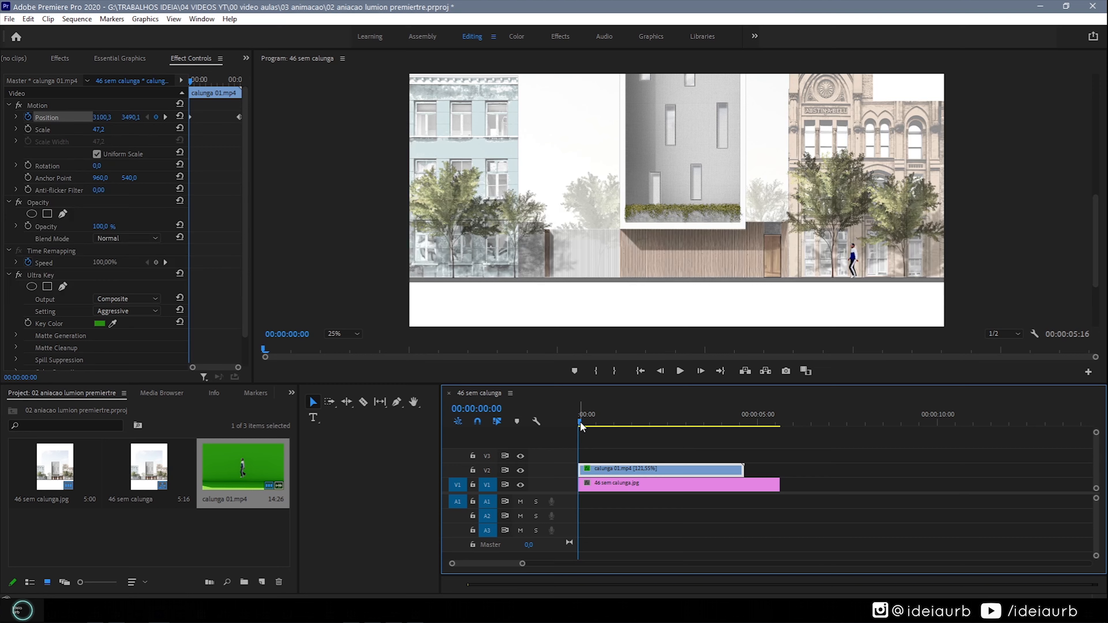
# Play the sequence from the start to review the figure's keyframed walk toward the building
pyautogui.click(680, 370)
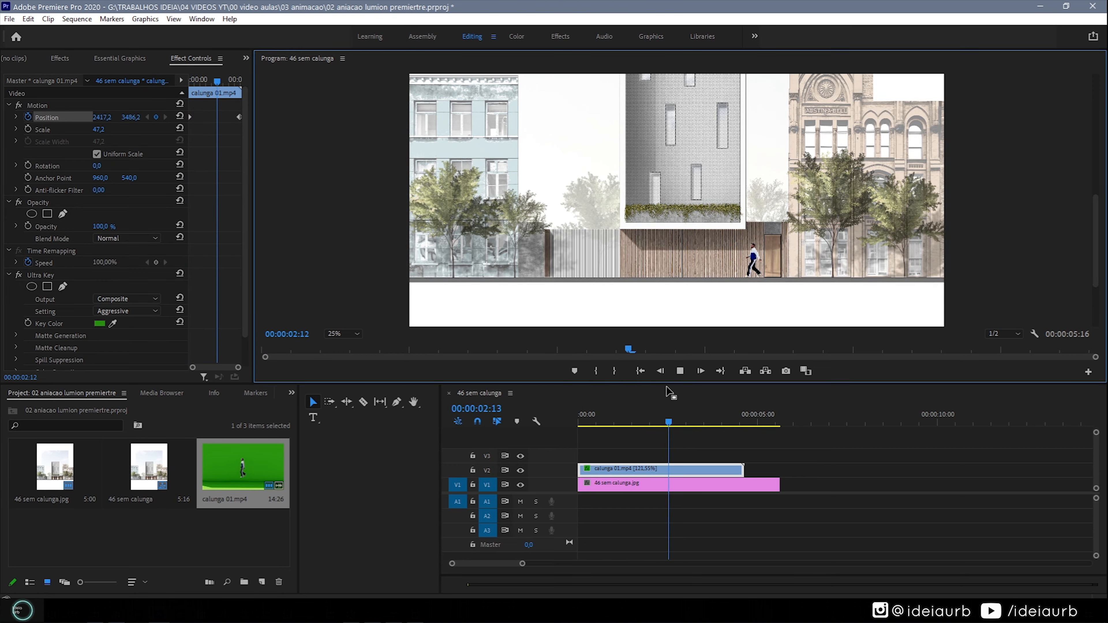
pyautogui.click(680, 371)
# Delete the figure's ending Position keyframe near the end of the calunga 01.mp4 clip, with the playhead at 00:00:04:15
pyautogui.click(745, 423)
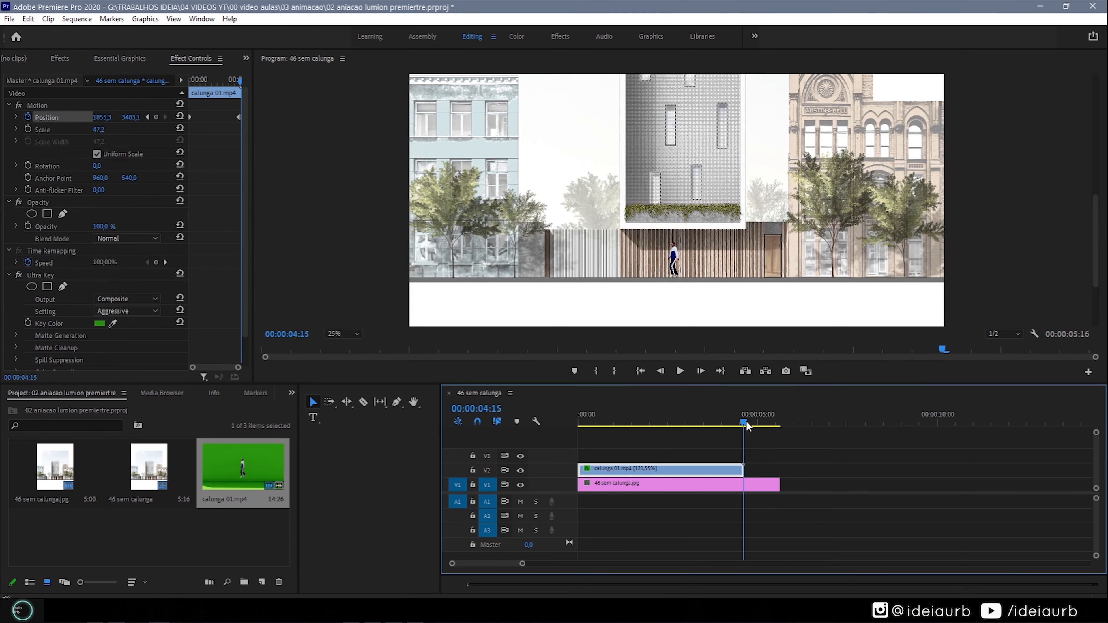
pyautogui.press('Right')
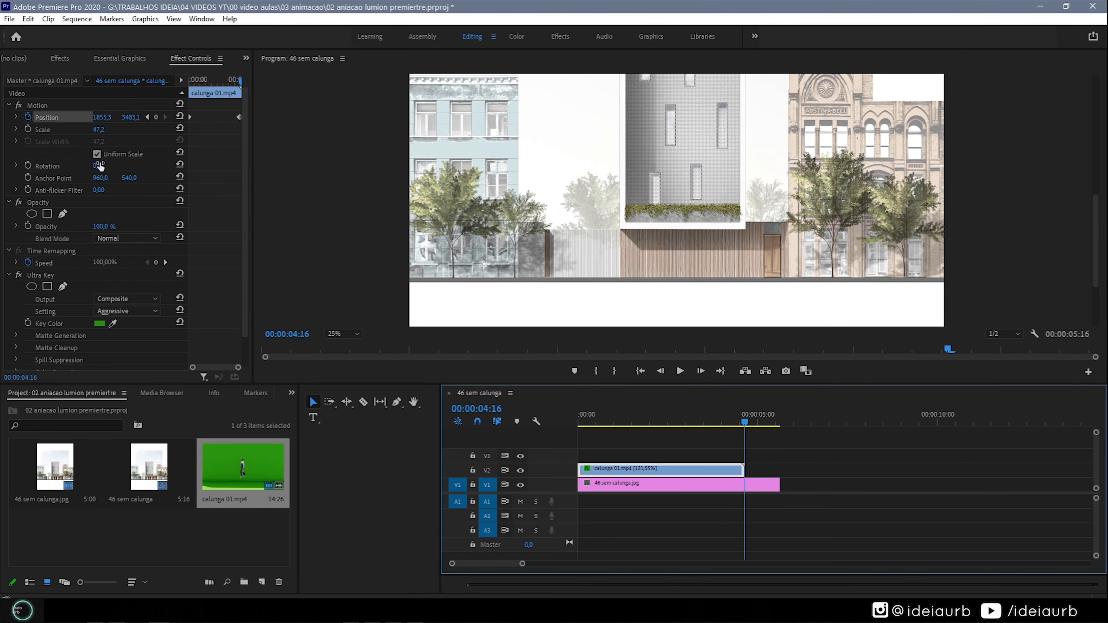
pyautogui.press('Left')
pyautogui.moveTo(192, 367); pyautogui.dragTo(222, 367)
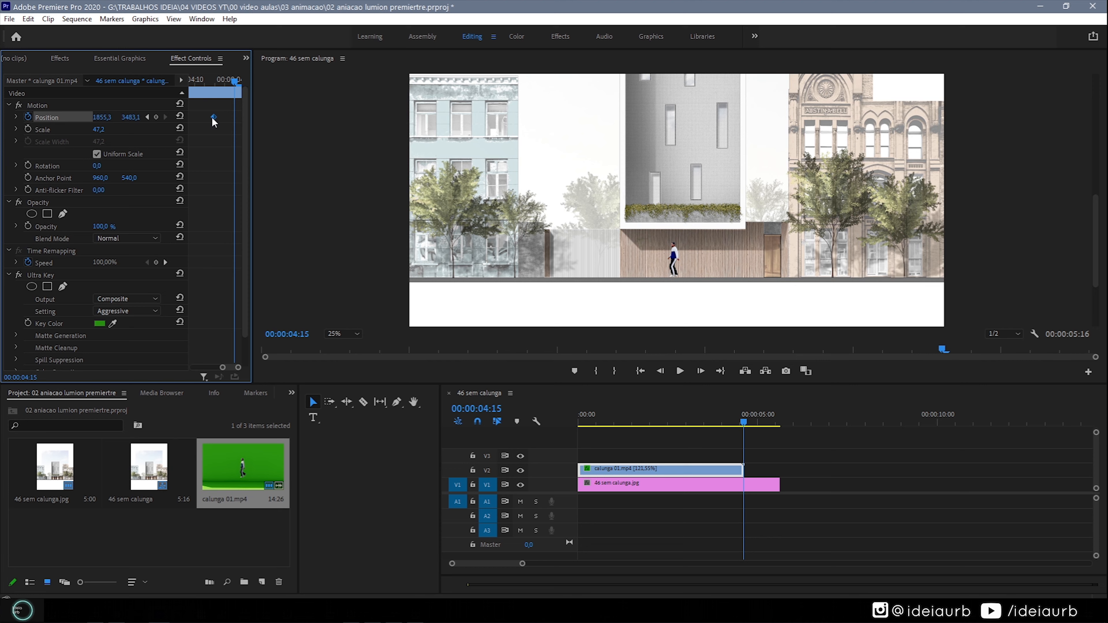
pyautogui.rightClick(213, 117)
pyautogui.click(239, 180)
# Add a Position keyframe at 00:00:04:15 by shifting the figure horizontally along the street toward the building
pyautogui.click(744, 426)
pyautogui.moveTo(744, 425)
pyautogui.mouseDown()
pyautogui.moveTo(635, 436)
pyautogui.moveTo(743, 442)
pyautogui.mouseUp()
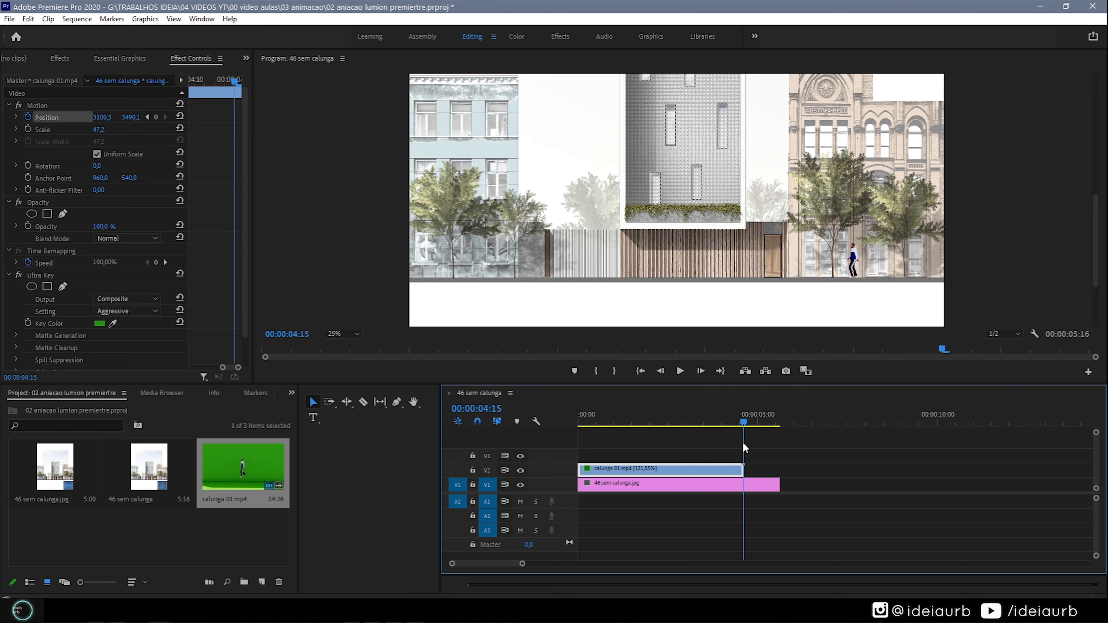
pyautogui.moveTo(102, 121); pyautogui.dragTo(43, 120)
# Play the animation again from 00:00:00:00 to check the purely horizontal walk, stopping at 00:00:03:18
pyautogui.moveTo(742, 422); pyautogui.dragTo(463, 416)
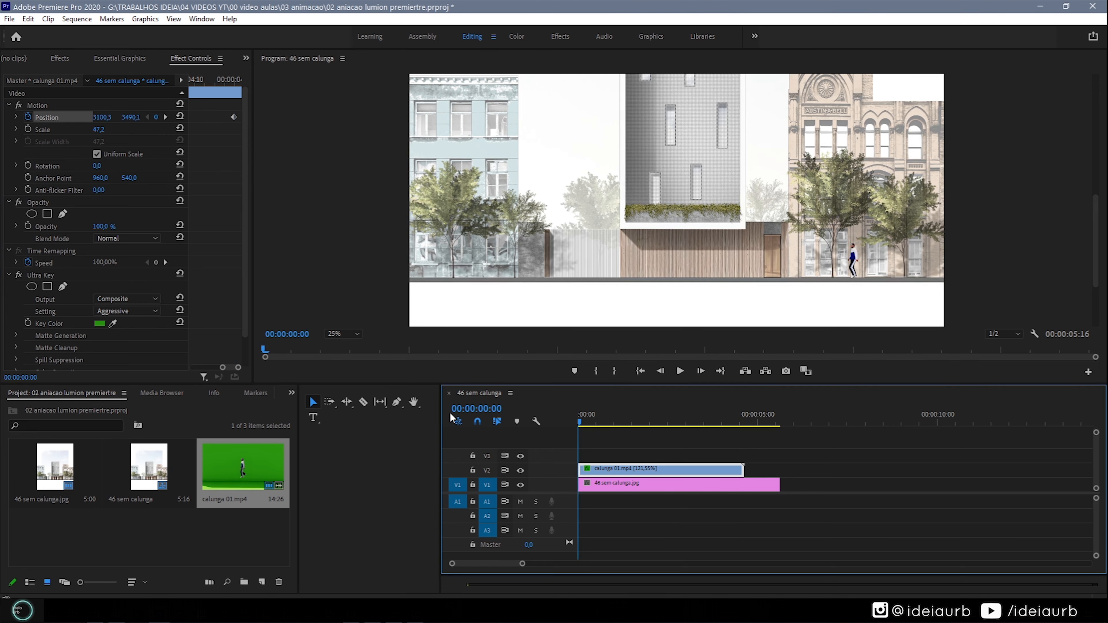
pyautogui.click(681, 371)
pyautogui.click(681, 371)
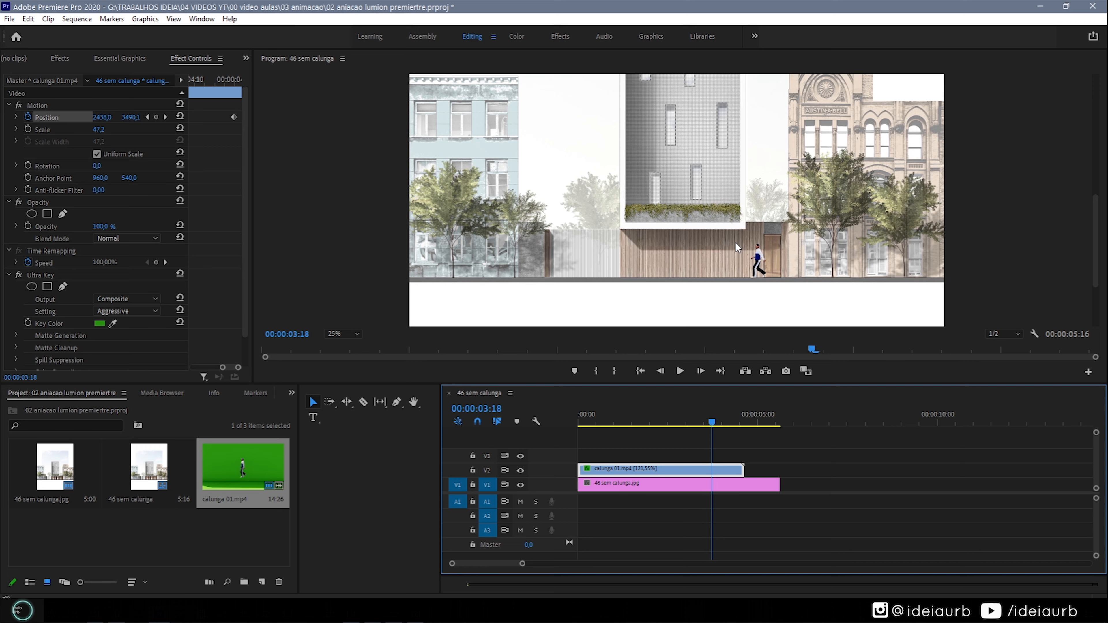
# Find the Tint effect by searching for "tint" and apply it to the calunga 01.mp4 clip
pyautogui.hotkey('shift', '7')
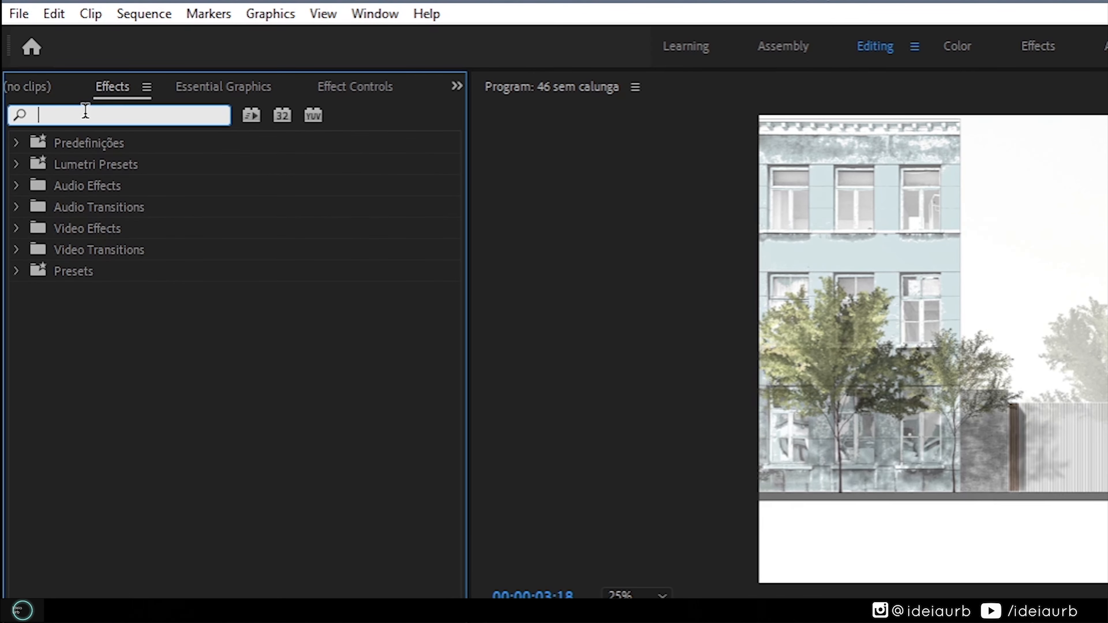
pyautogui.write('tint')
pyautogui.moveTo(87, 270); pyautogui.dragTo(567, 458)
# Choose pink EE1D58 as the Tint effect's Map Black To color and bring up the editing options for its selected hex code
pyautogui.click(355, 86)
pyautogui.scroll(-5, 186, 437)
pyautogui.click(186, 497)
pyautogui.click(985, 564)
pyautogui.moveTo(915, 545)
pyautogui.mouseDown()
pyautogui.moveTo(930, 567)
pyautogui.moveTo(927, 558)
pyautogui.mouseUp()
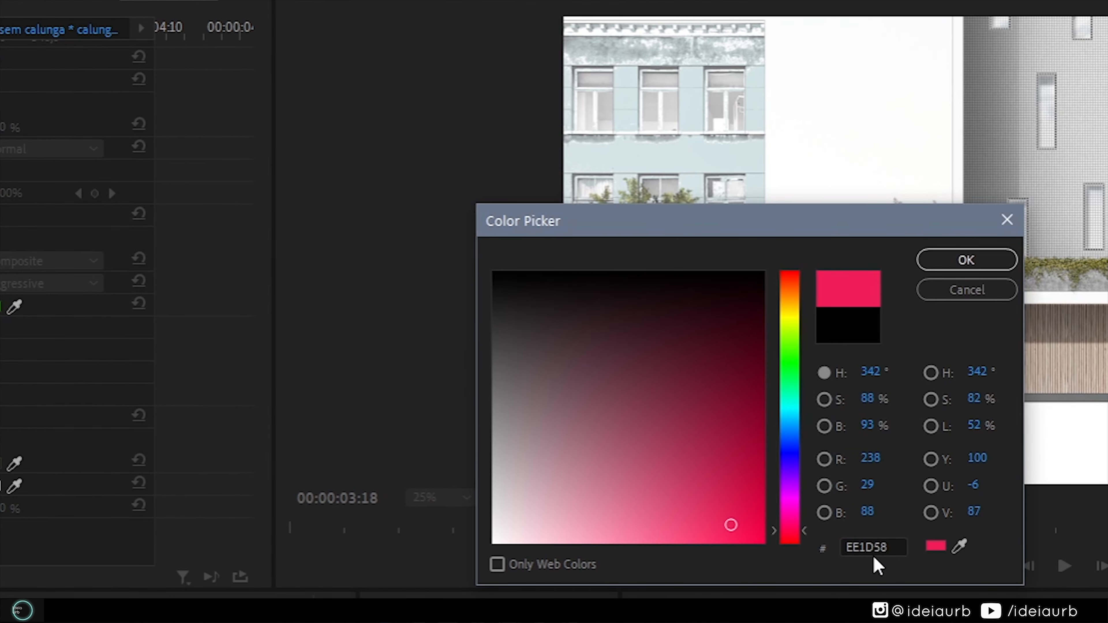
pyautogui.doubleClick(881, 545)
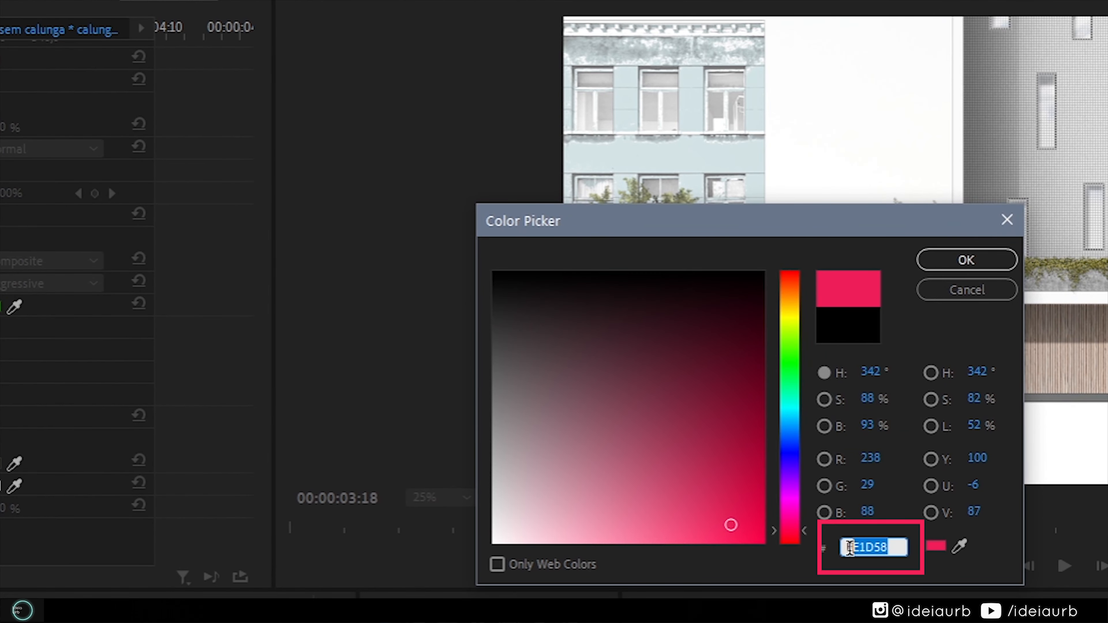
pyautogui.rightClick(890, 546)
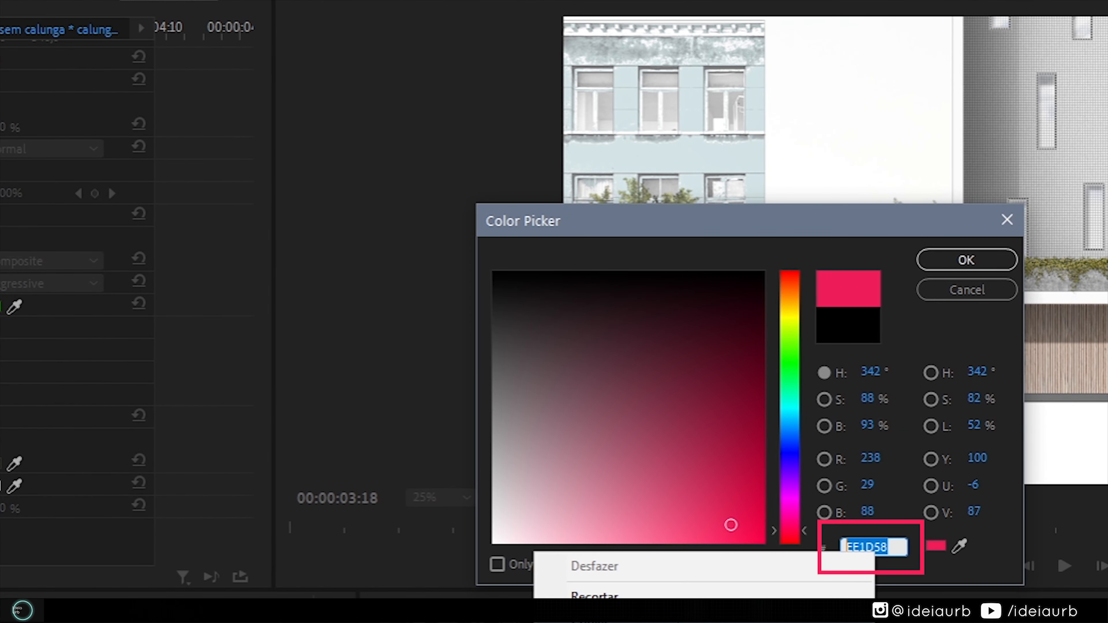